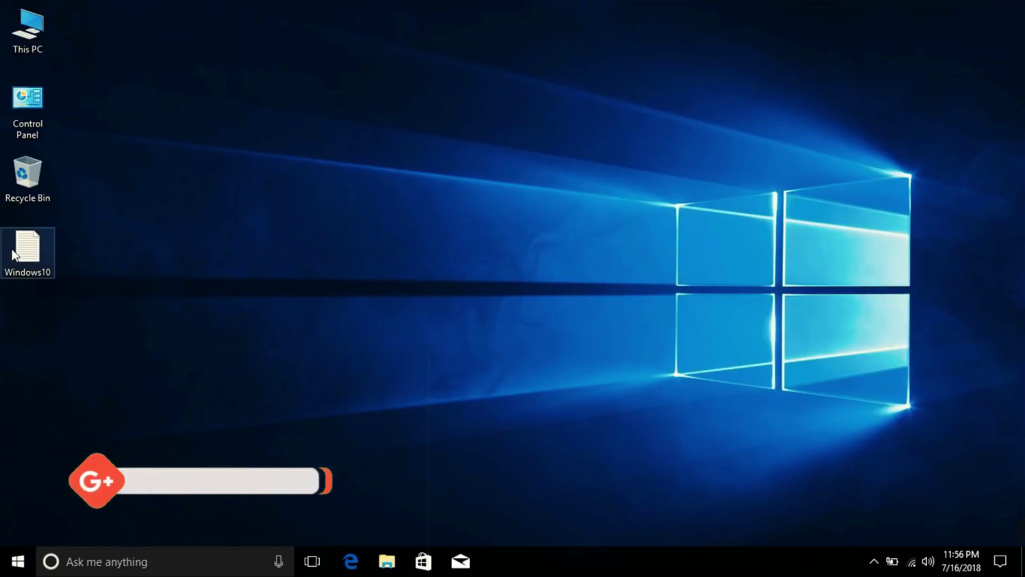
Step: Open the Windows10 text file to review the script, then close it
{"action": "left_click", "coordinate": [11, 249]}
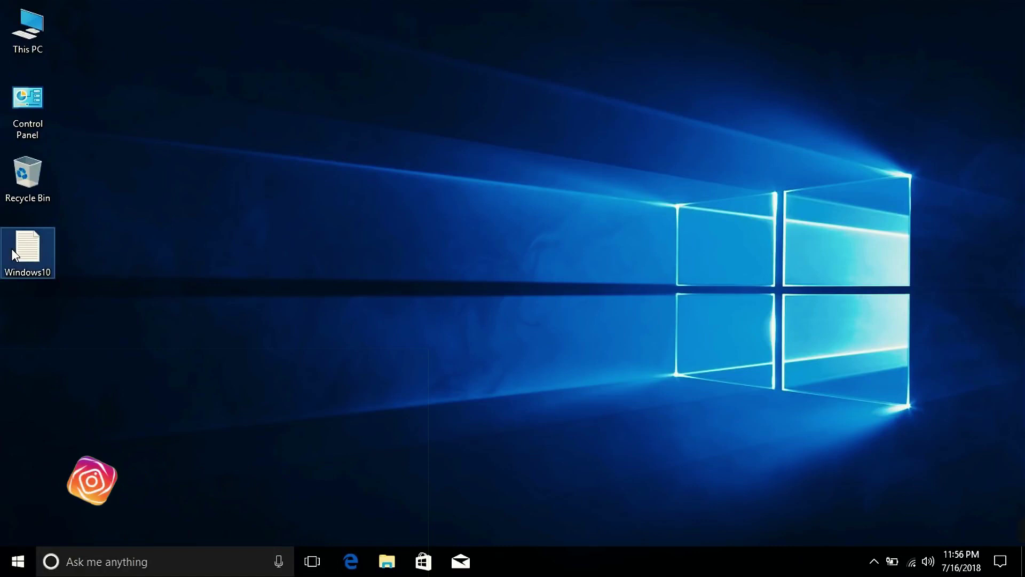
{"action": "double_click", "coordinate": [12, 248]}
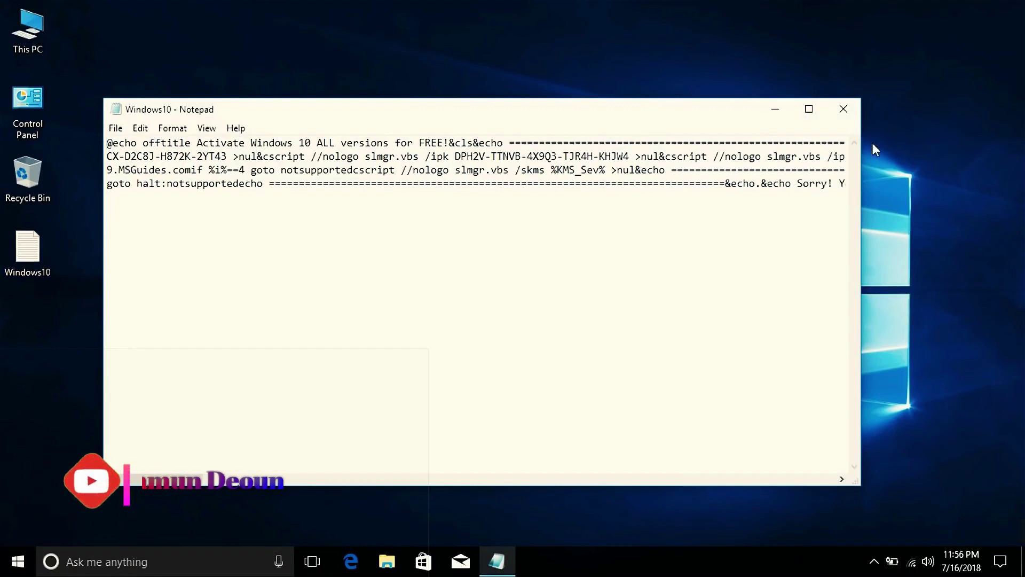
{"action": "left_click", "coordinate": [850, 116]}
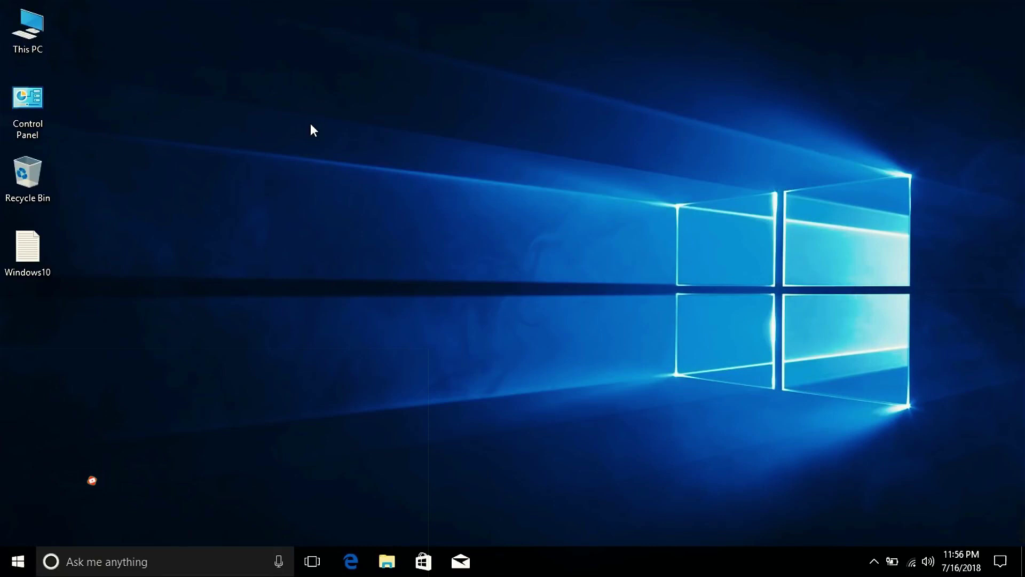
Step: View This PC's system information, then close it
{"action": "right_click", "coordinate": [42, 29]}
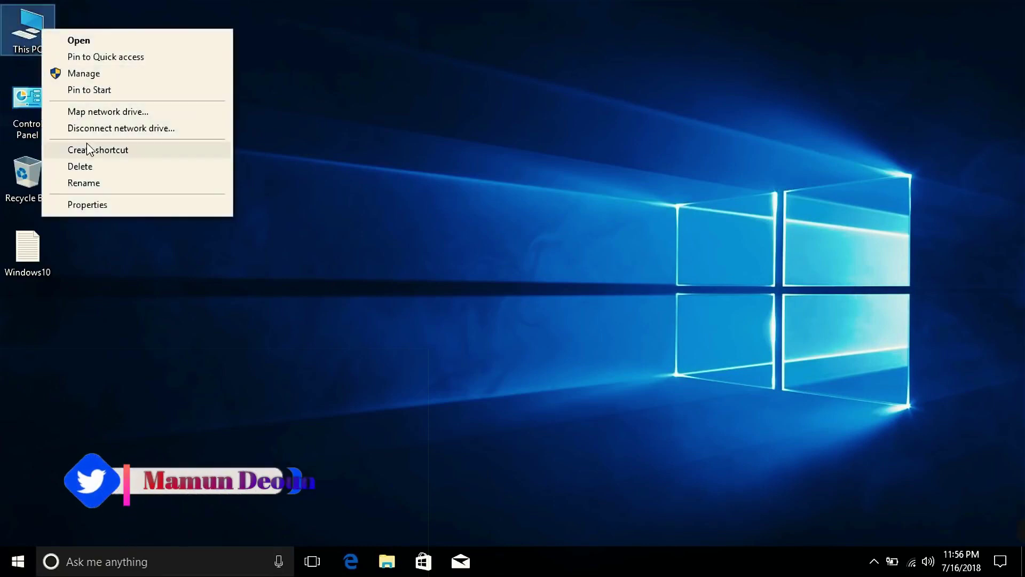
{"action": "left_click", "coordinate": [133, 205]}
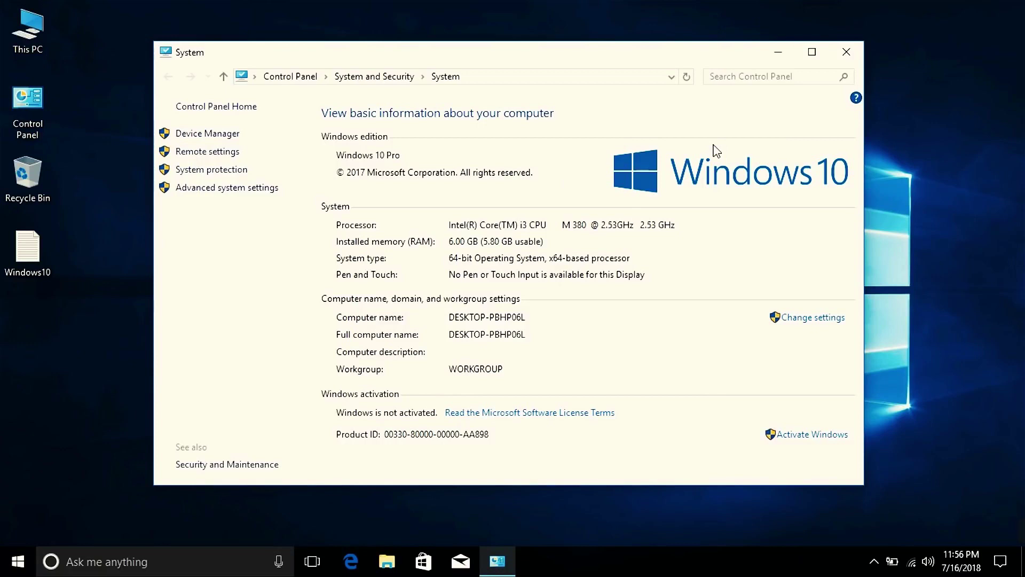
{"action": "left_click", "coordinate": [846, 52]}
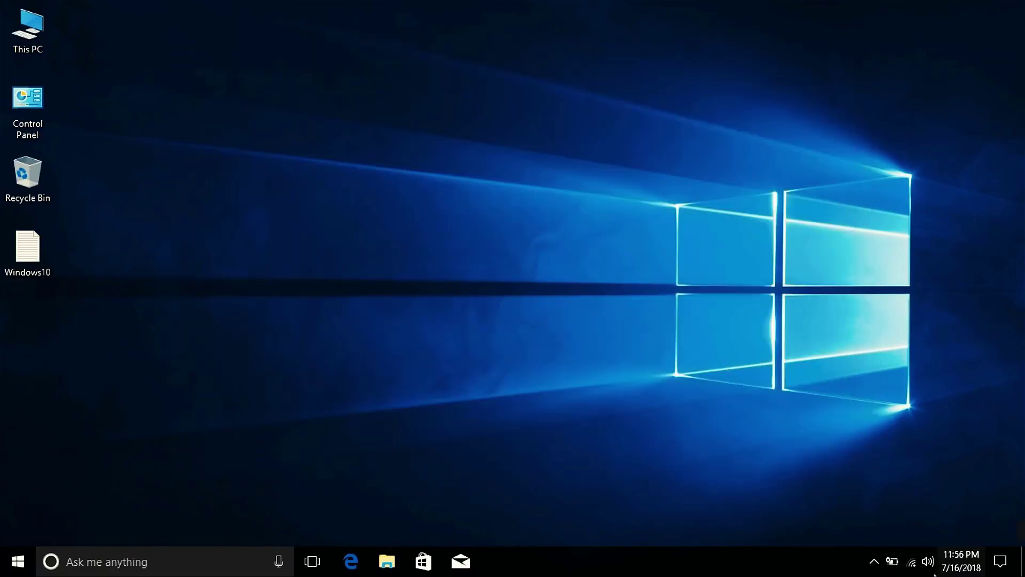
{"action": "left_click", "coordinate": [912, 562]}
{"action": "left_click", "coordinate": [391, 209]}
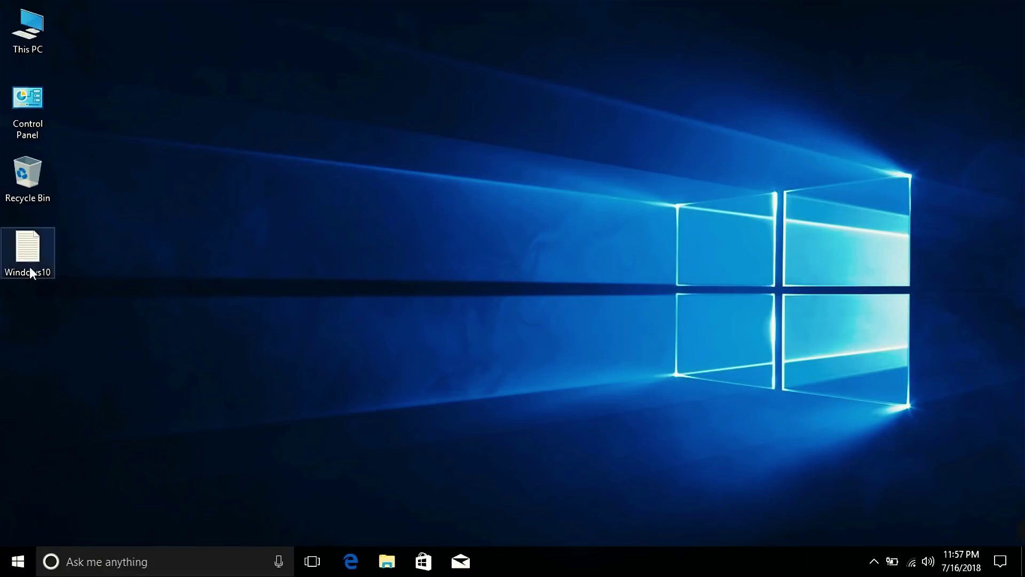
Step: Try renaming the Windows10 desktop file, then leave the name unchanged
{"action": "right_click", "coordinate": [37, 247]}
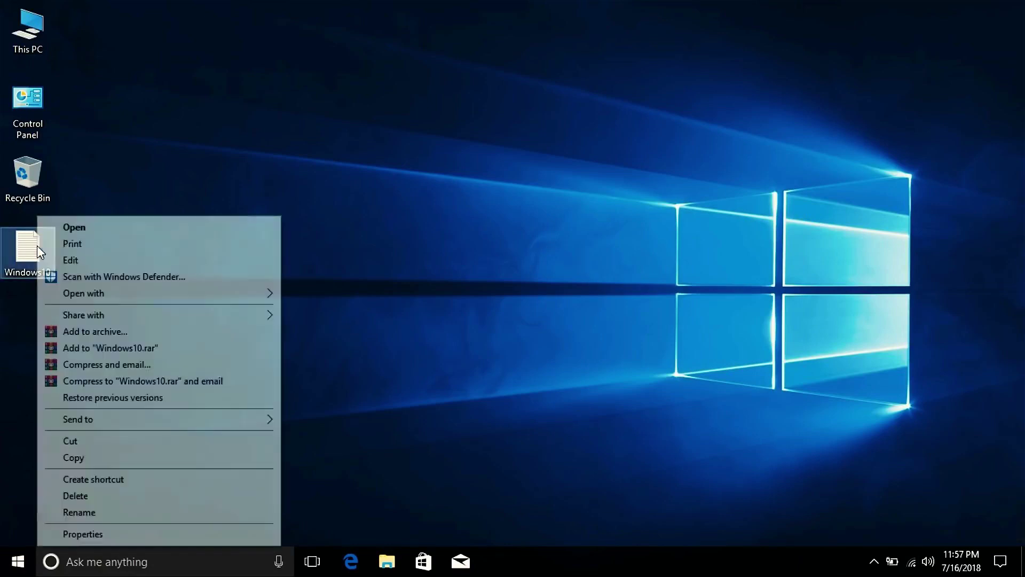
{"action": "left_click", "coordinate": [132, 513]}
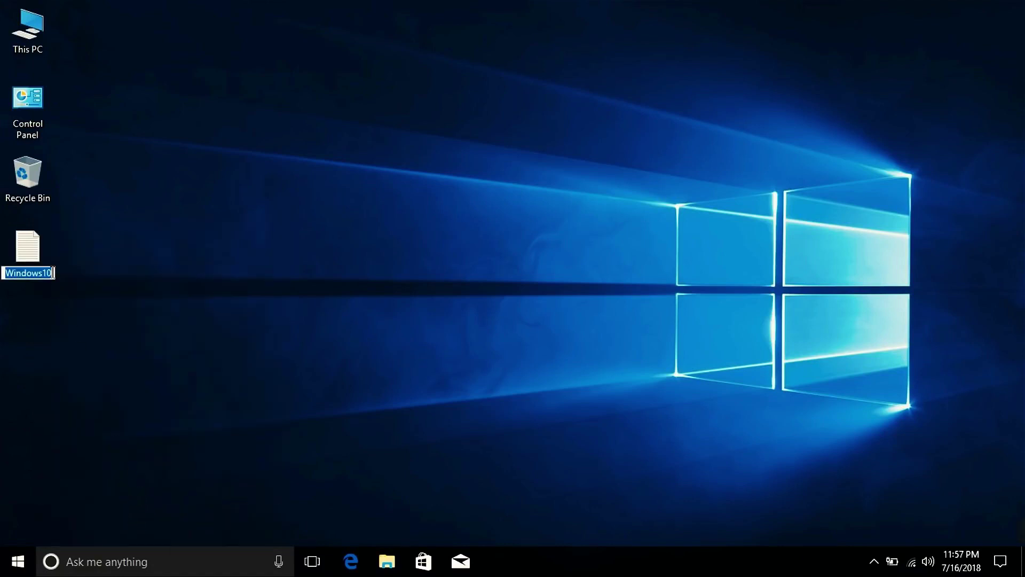
{"action": "left_click", "coordinate": [56, 273]}
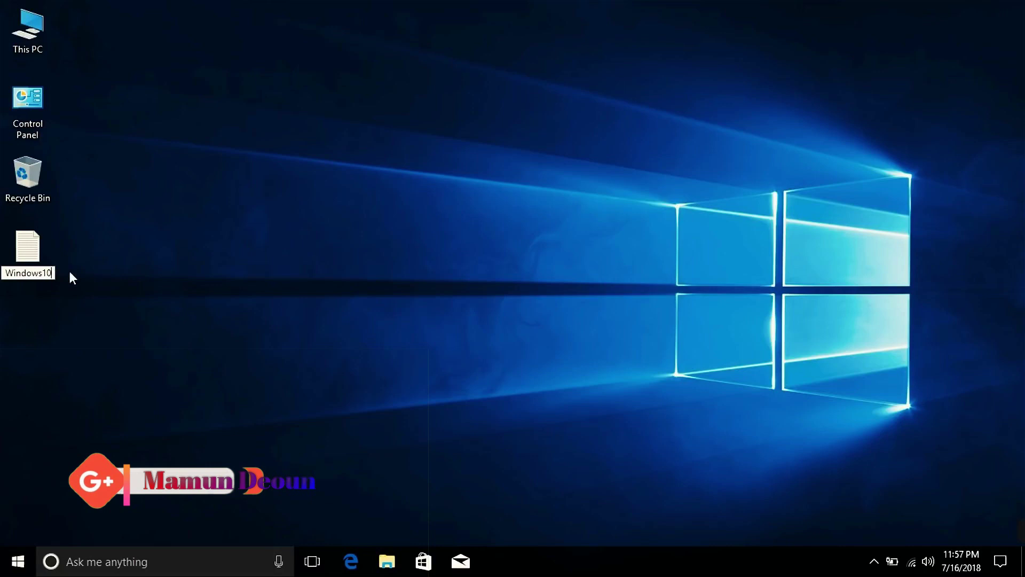
{"action": "left_click", "coordinate": [106, 272]}
Step: Turn off 'Hide extensions for known file types' in File Explorer Options and apply
{"action": "double_click", "coordinate": [38, 121]}
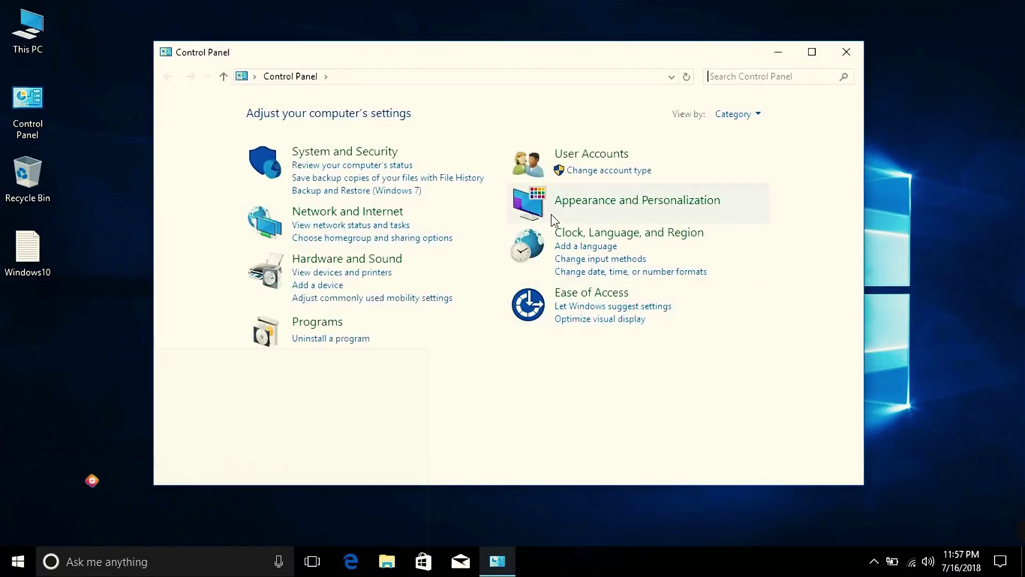
{"action": "left_click", "coordinate": [565, 208]}
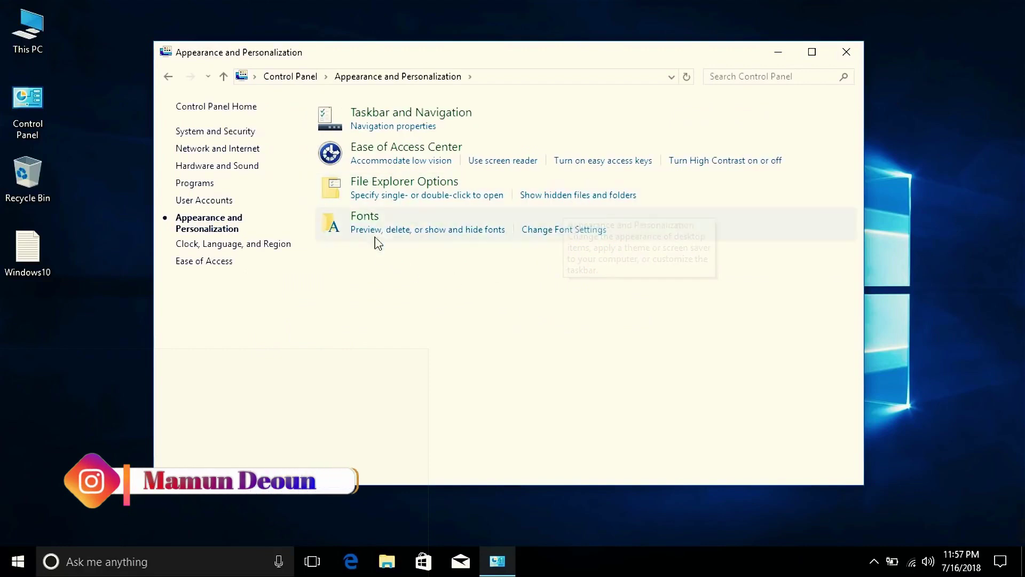
{"action": "left_click", "coordinate": [411, 196]}
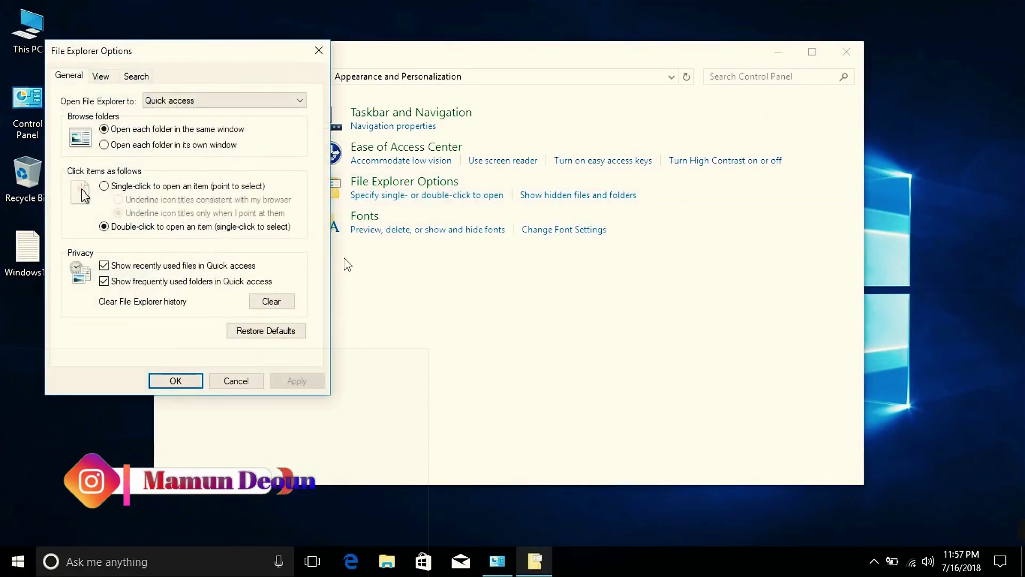
{"action": "left_click", "coordinate": [97, 76]}
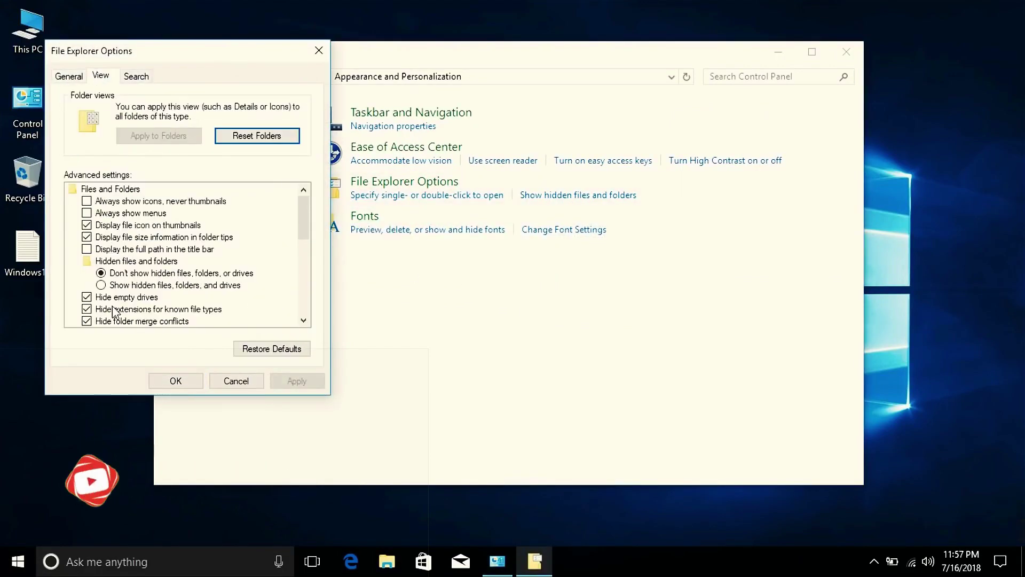
{"action": "scroll", "coordinate": [116, 312], "scroll_direction": "down", "scroll_amount": 1}
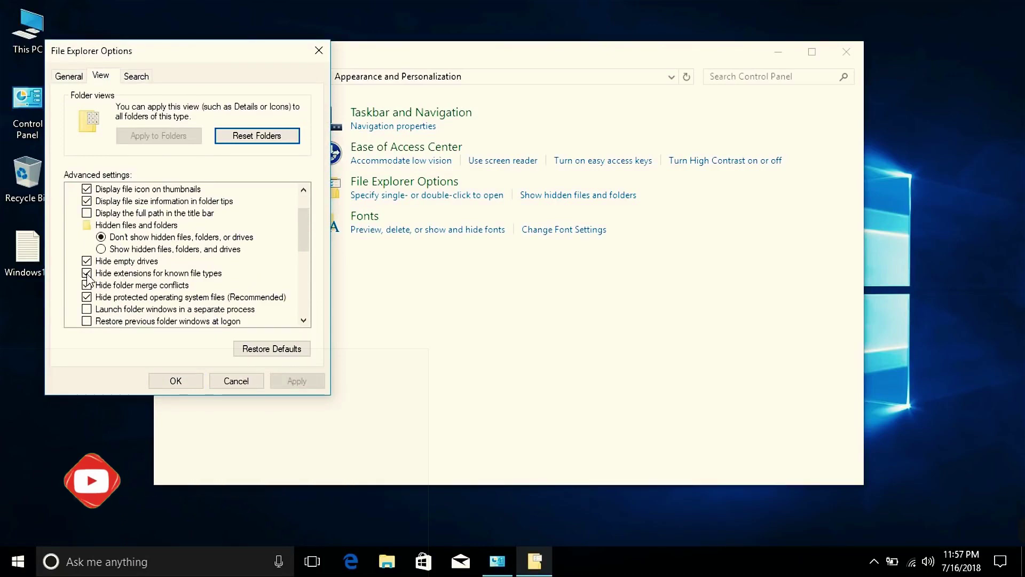
{"action": "left_click", "coordinate": [87, 273]}
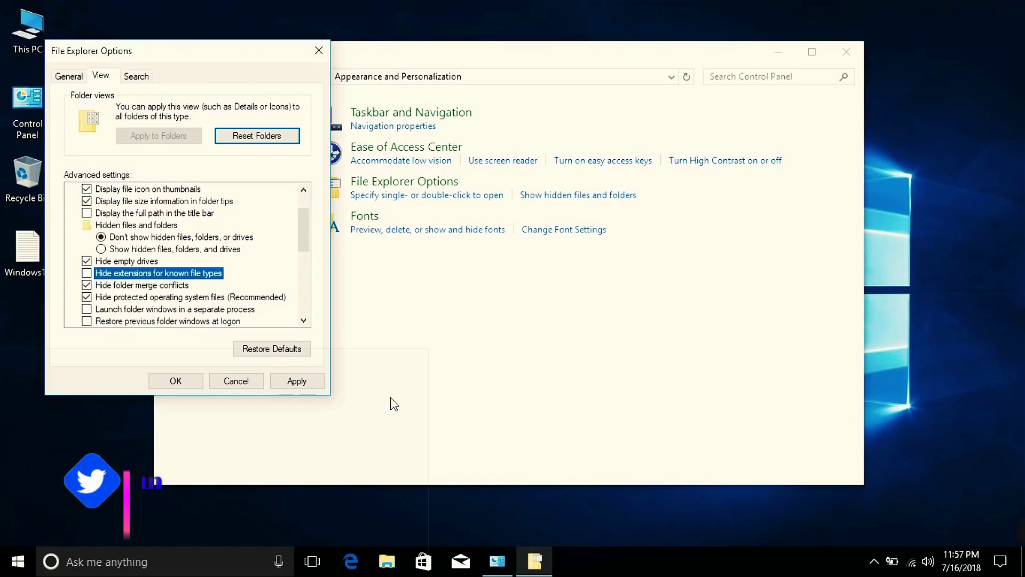
{"action": "left_click", "coordinate": [282, 382]}
{"action": "left_click", "coordinate": [193, 381]}
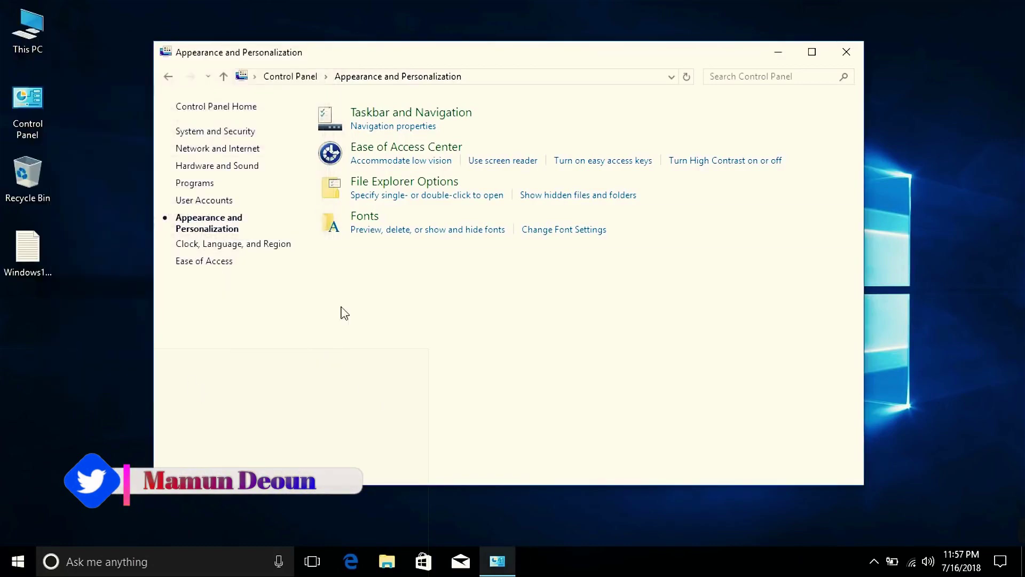
Step: Close Control Panel and rename Windows10.txt on the desktop to Windows10.cmd
{"action": "left_click", "coordinate": [862, 51]}
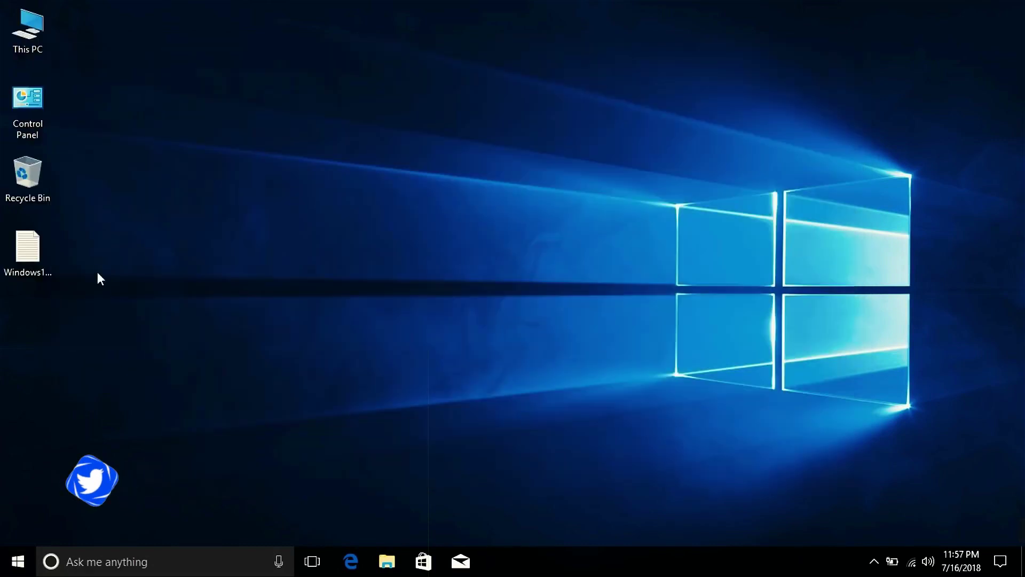
{"action": "left_click", "coordinate": [42, 256]}
{"action": "right_click", "coordinate": [42, 256]}
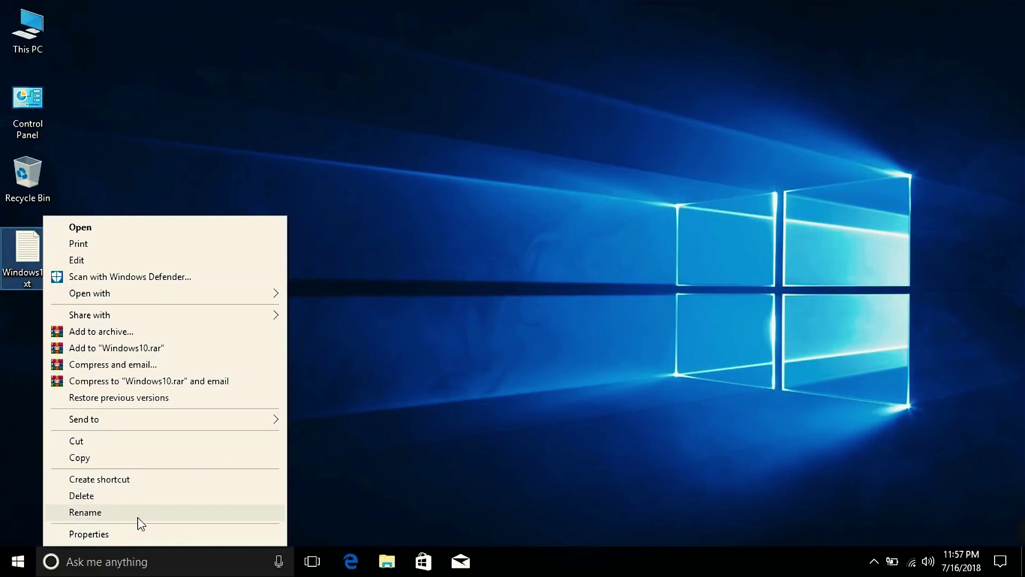
{"action": "left_click", "coordinate": [136, 512]}
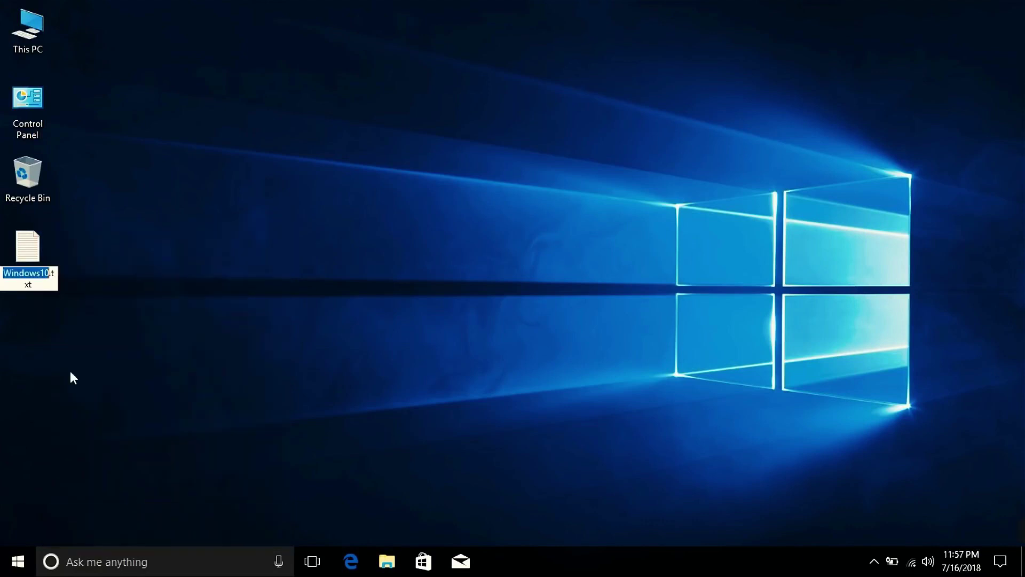
{"action": "left_click", "coordinate": [57, 285]}
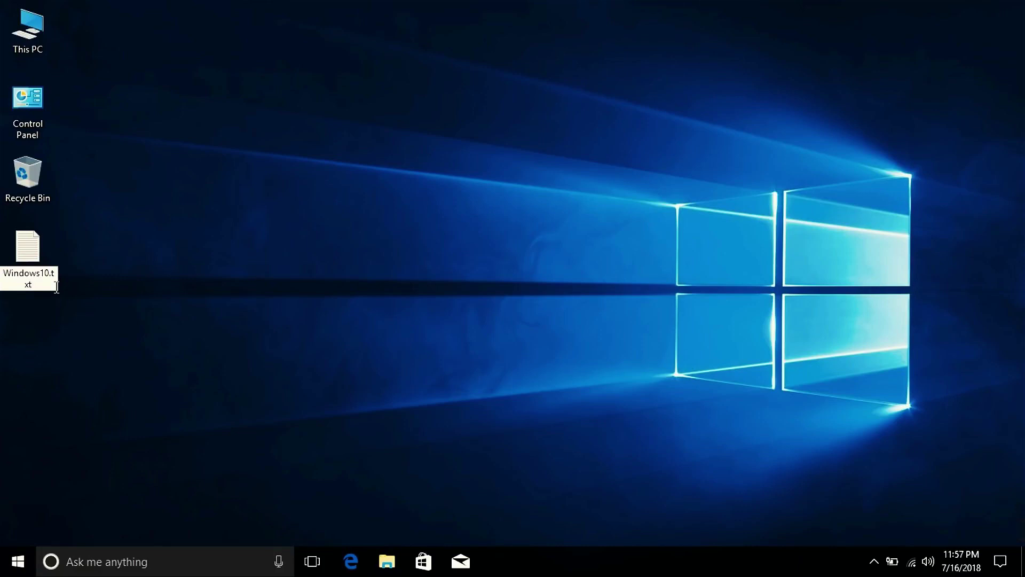
{"action": "key", "text": "BackSpace"}
{"action": "key", "text": "BackSpace"}
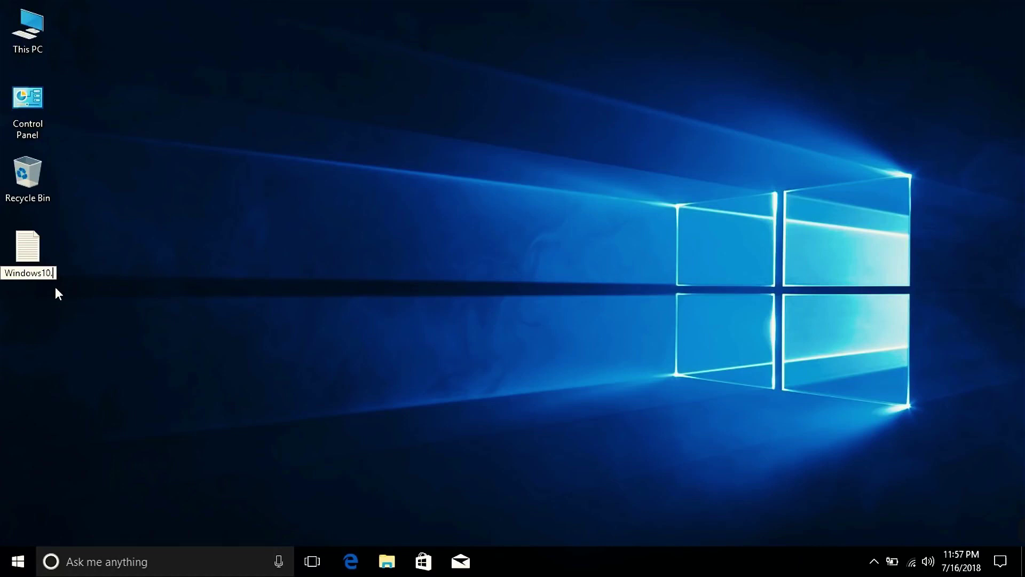
{"action": "type", "text": "c"}
{"action": "type", "text": "md"}
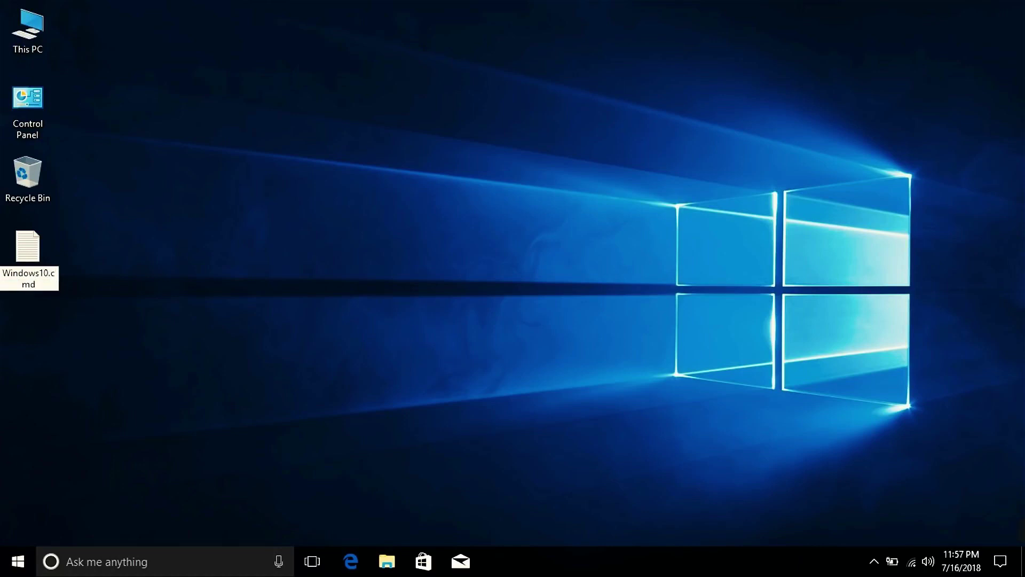
{"action": "key", "text": "Return"}
{"action": "key", "text": "Return"}
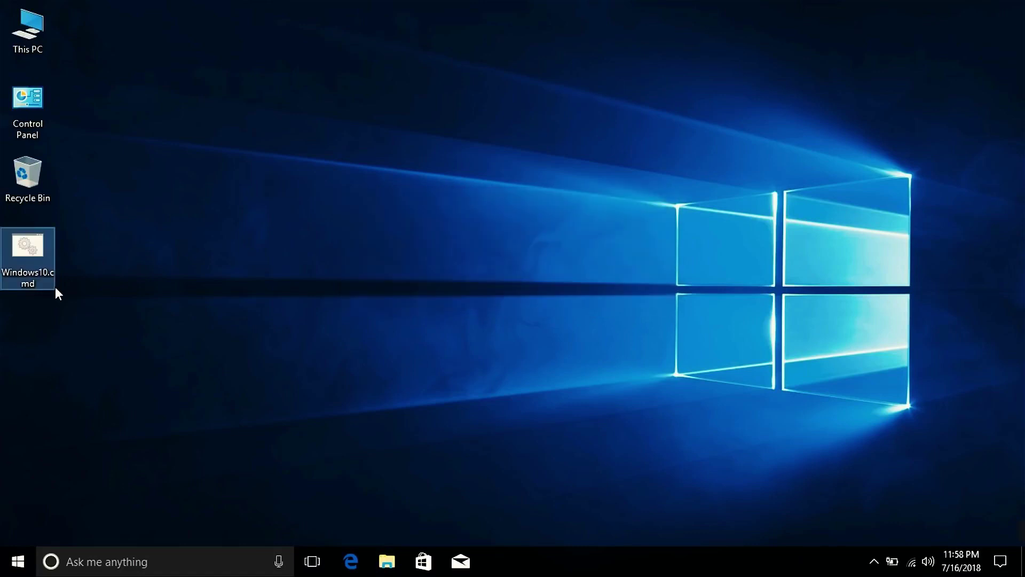
Step: Run Windows10.cmd as administrator and highlight the 'Product activated successfully' message
{"action": "right_click", "coordinate": [21, 254]}
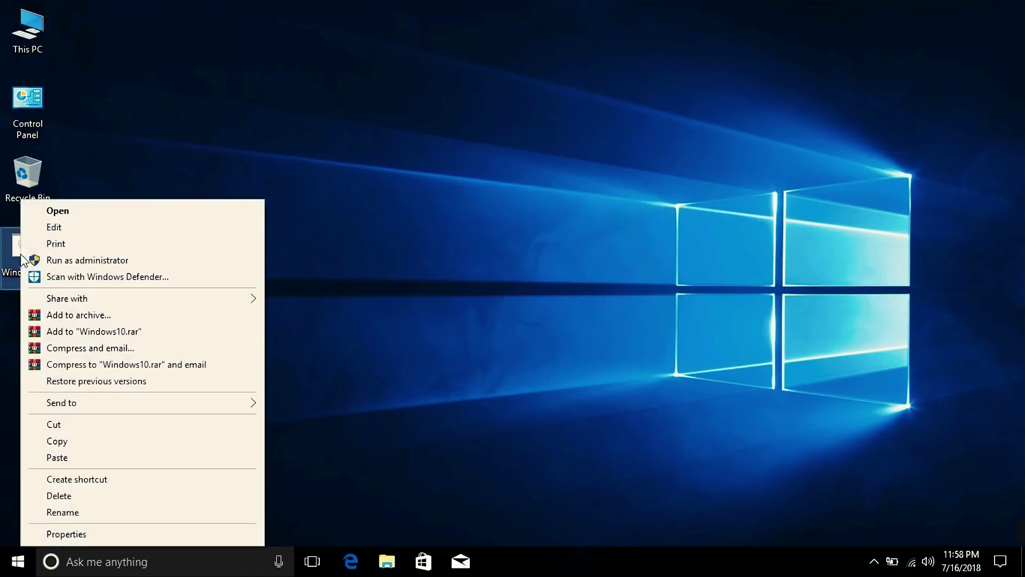
{"action": "left_click", "coordinate": [73, 260]}
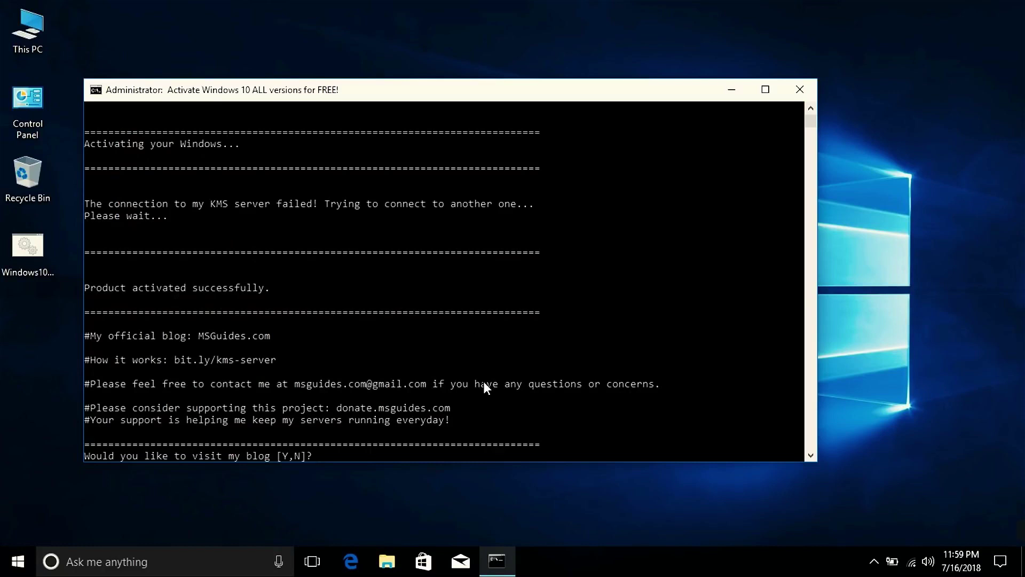
{"action": "left_click_drag", "start_coordinate": [283, 291], "coordinate": [49, 298]}
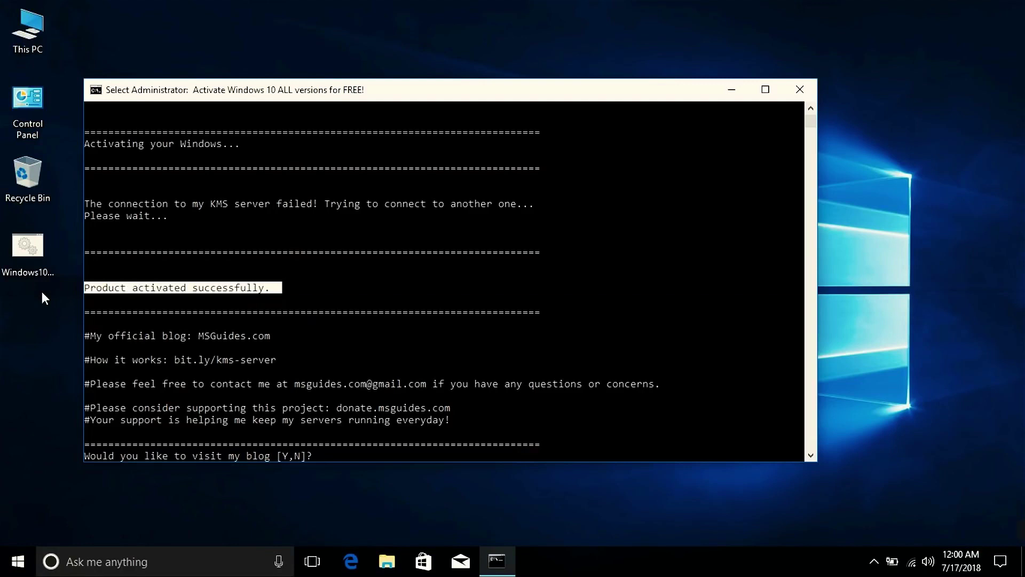
Step: Answer 'n' to close the console, then open This PC Properties to verify activation
{"action": "left_click", "coordinate": [357, 319]}
{"action": "key", "text": "n"}
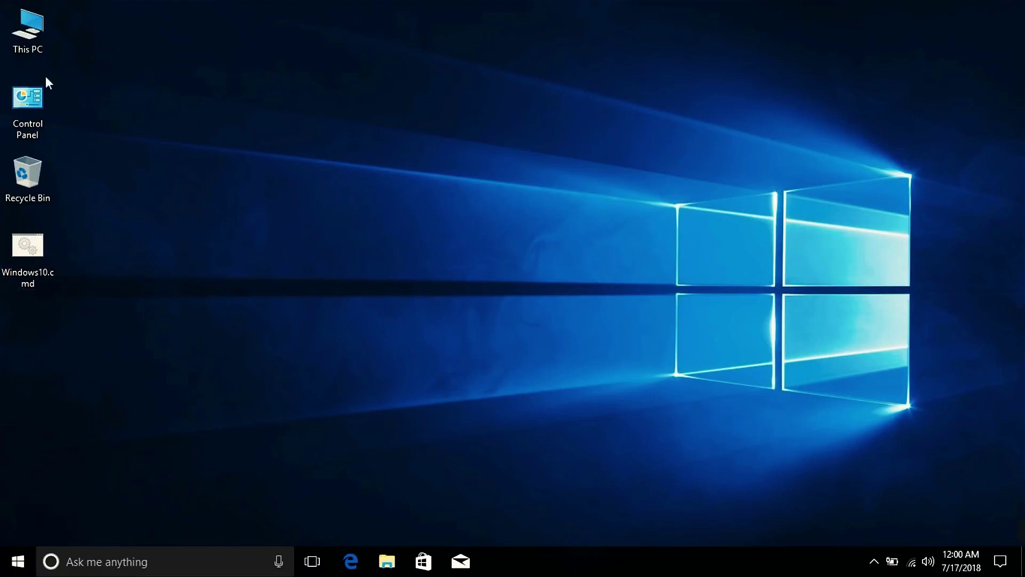
{"action": "right_click", "coordinate": [26, 49]}
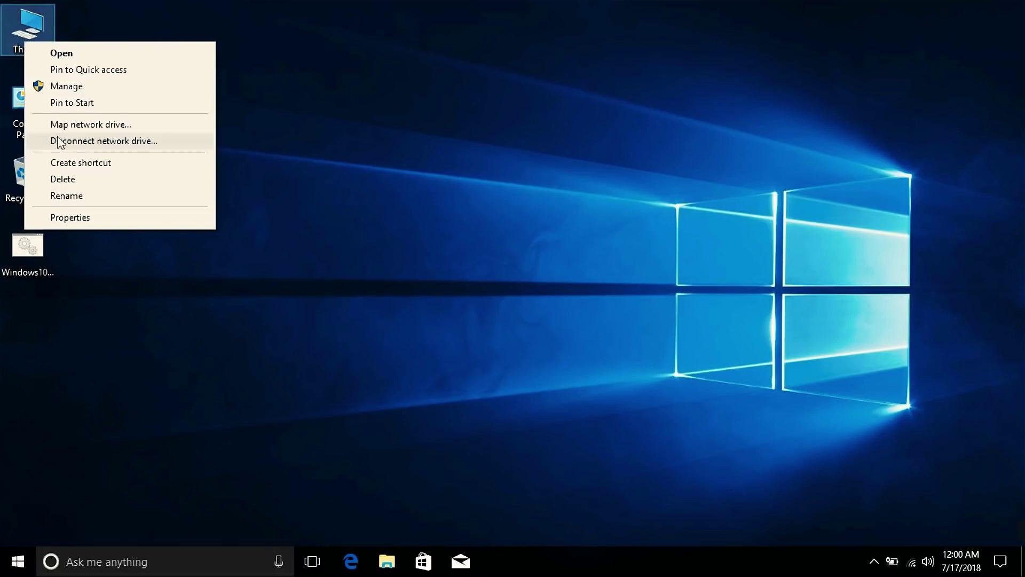
{"action": "left_click", "coordinate": [85, 218]}
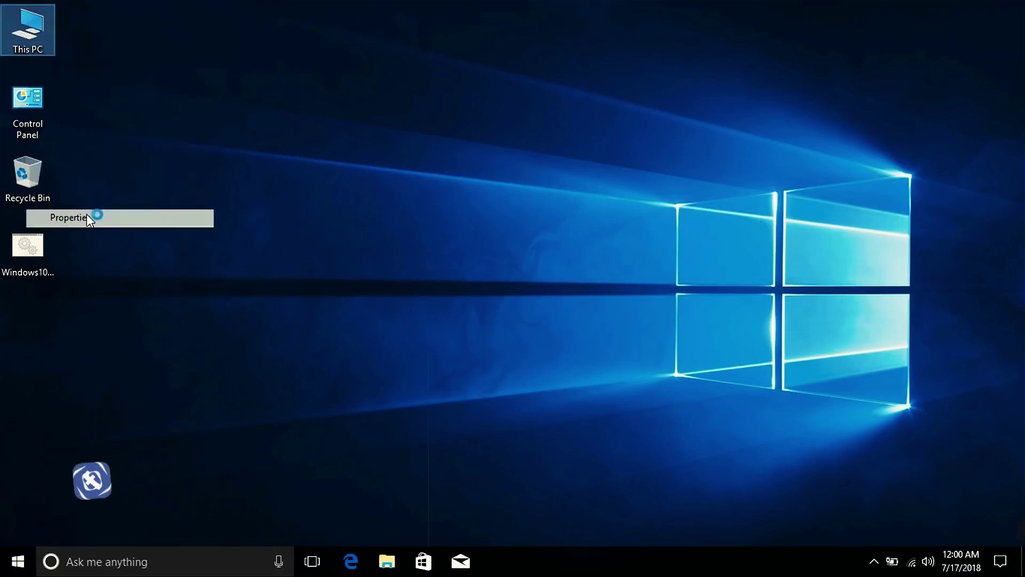